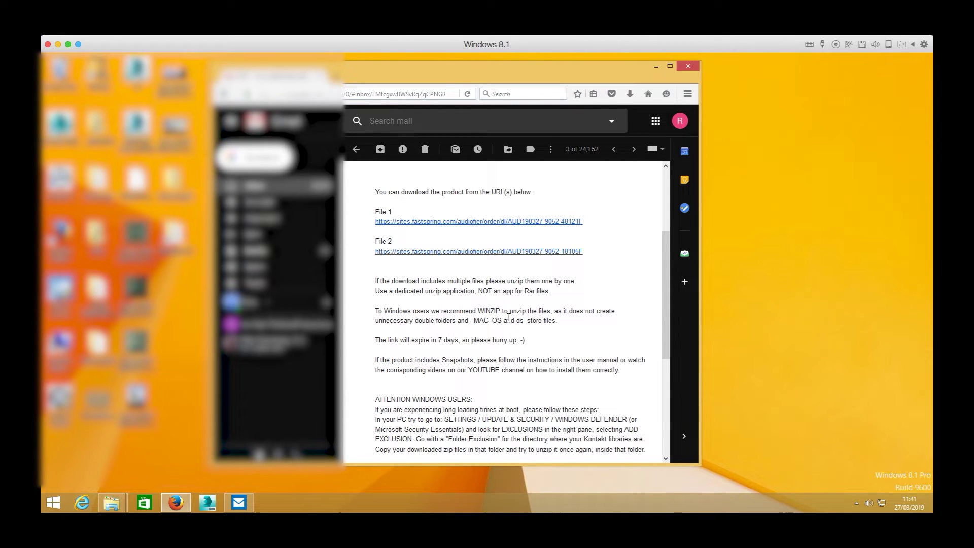
Examine the delivery email's notes on unzipping with WinZip, the link expiry and the Windows Defender folder exclusion
left_click_drag(490, 311, 550, 310)
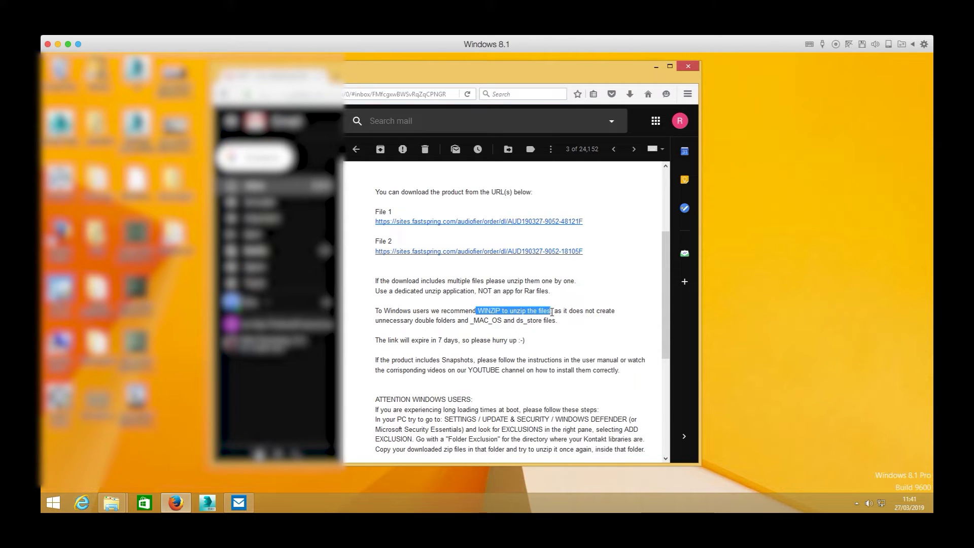
left_click(534, 345)
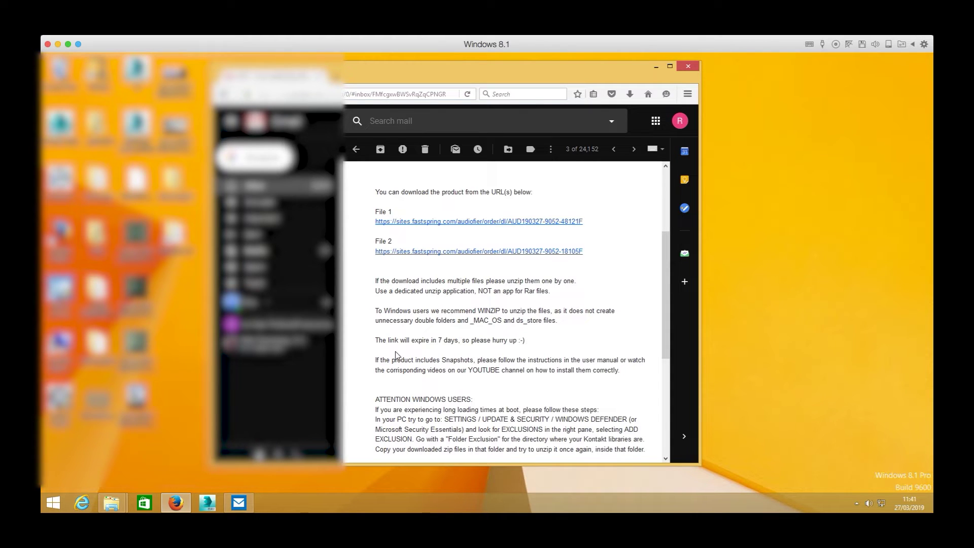
left_click_drag(421, 341, 525, 341)
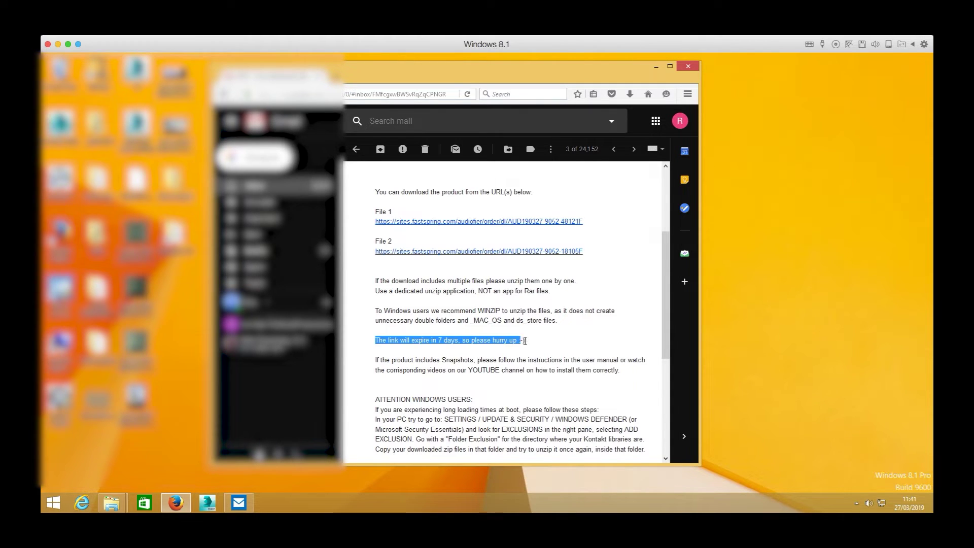
left_click(548, 349)
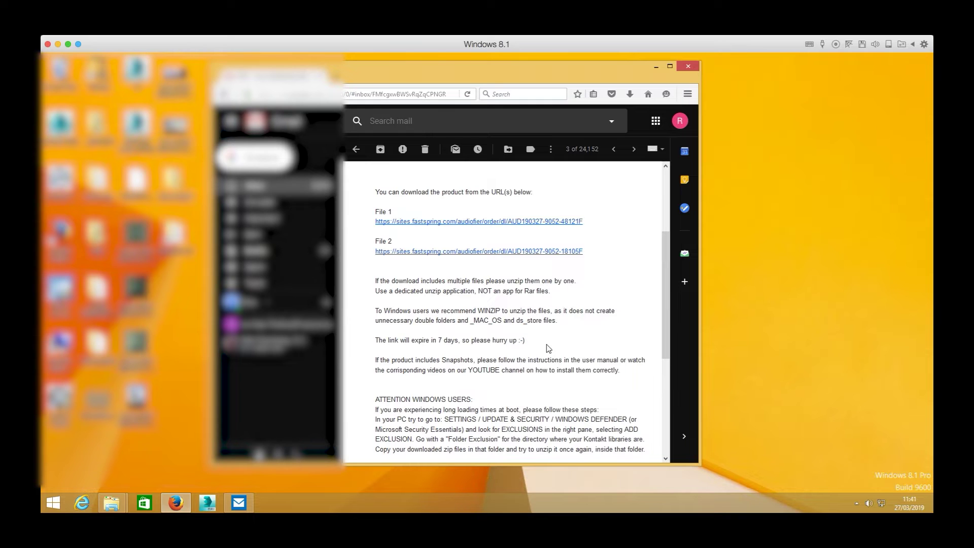
scroll(548, 348, "down", 3)
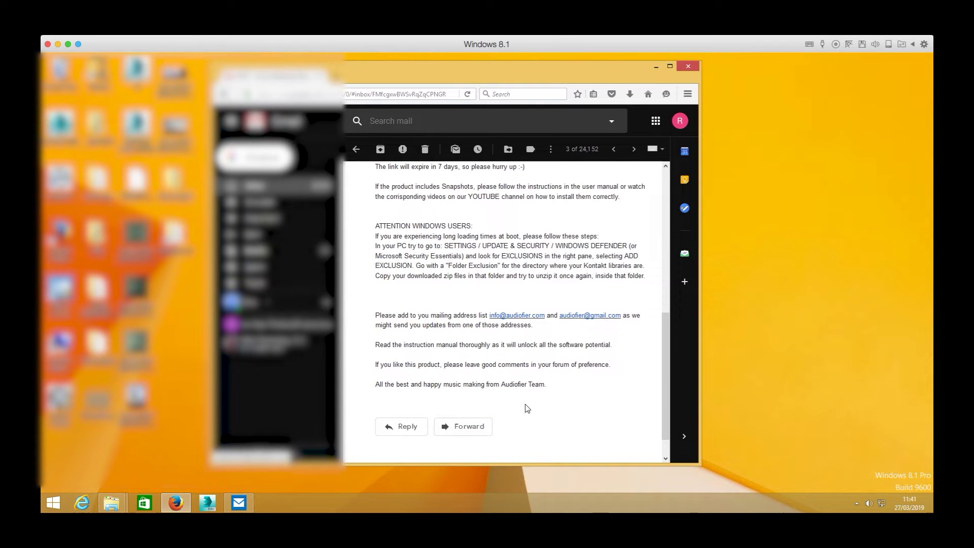
left_click_drag(375, 225, 645, 285)
left_click(485, 302)
scroll(484, 303, "up", 3)
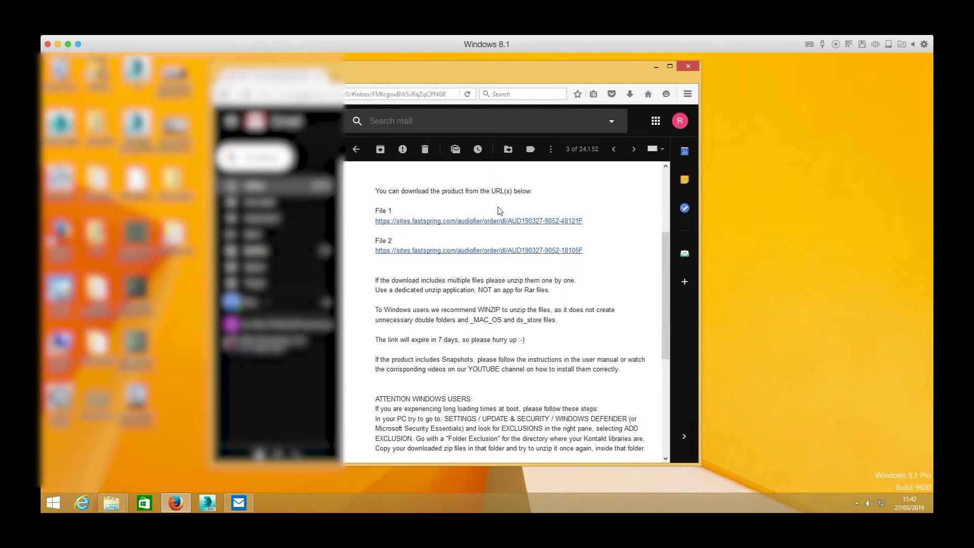
Save AetherArp.zip and AetherArp_Samples.zip from the email's File 1 and File 2 links, closing the blank download tabs
left_click(479, 223)
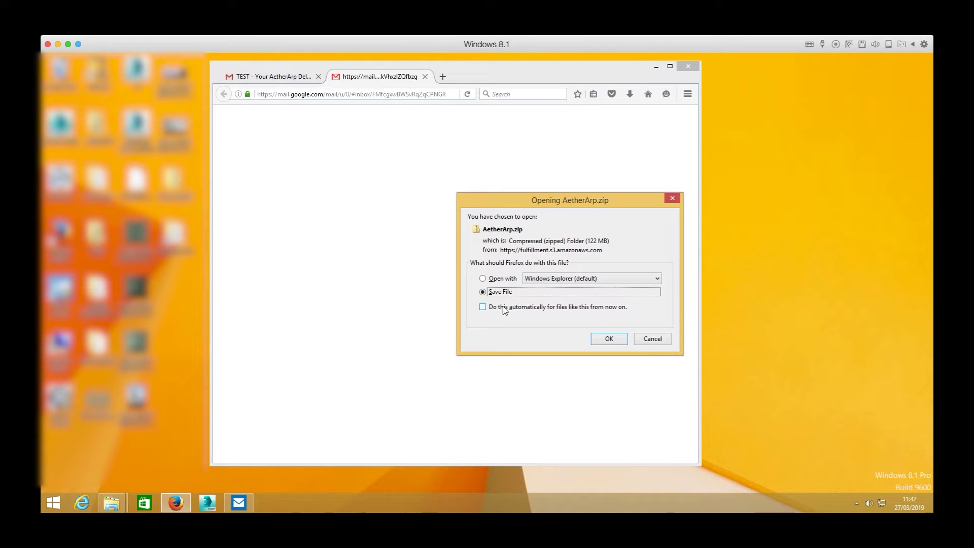
left_click(606, 337)
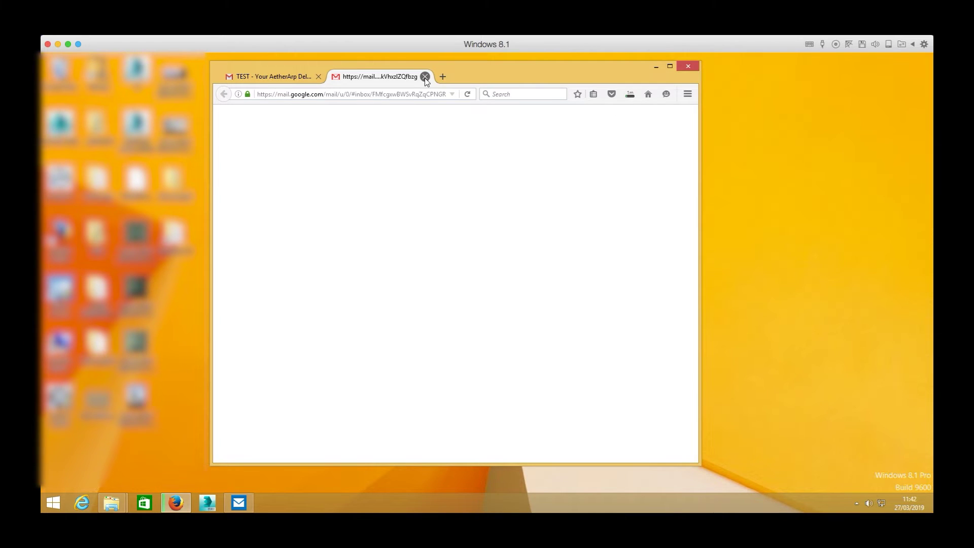
left_click(424, 77)
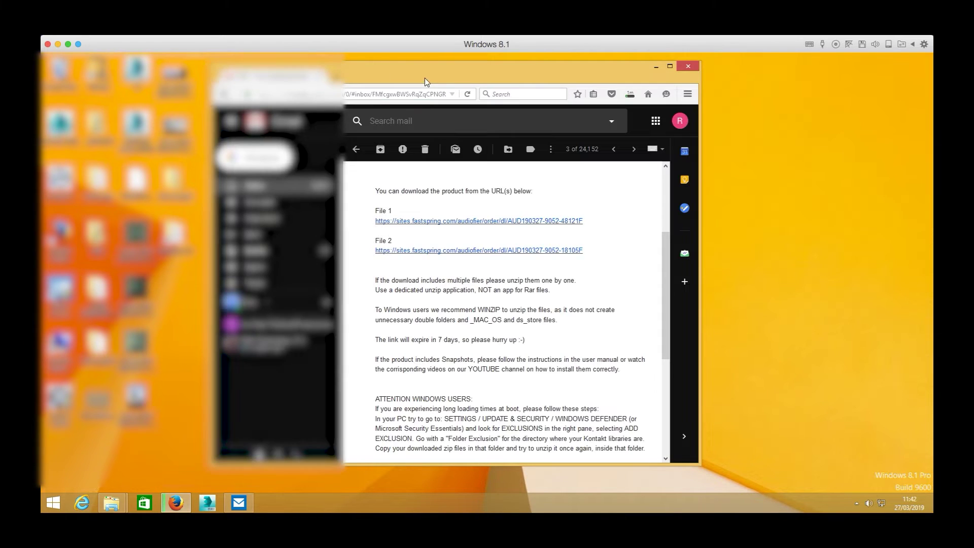
left_click(459, 251)
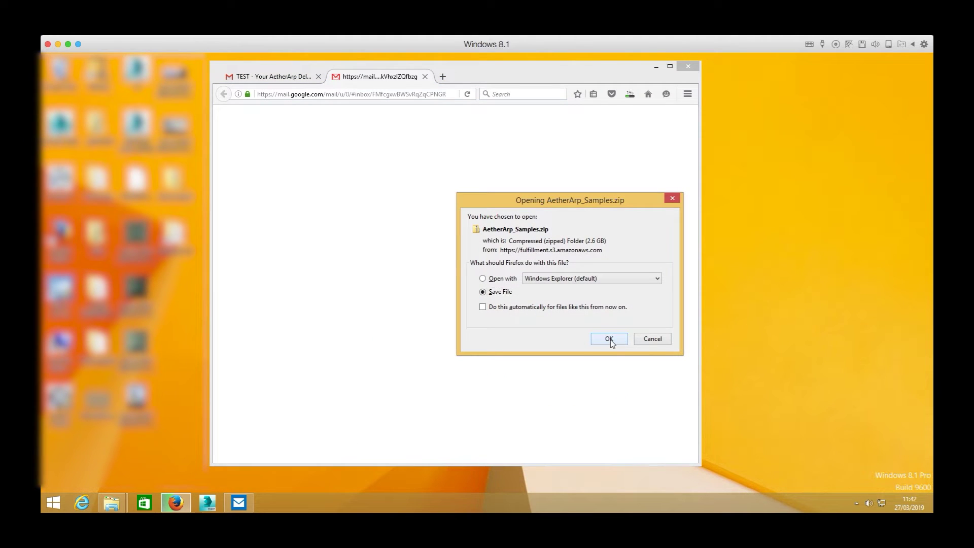
left_click(610, 339)
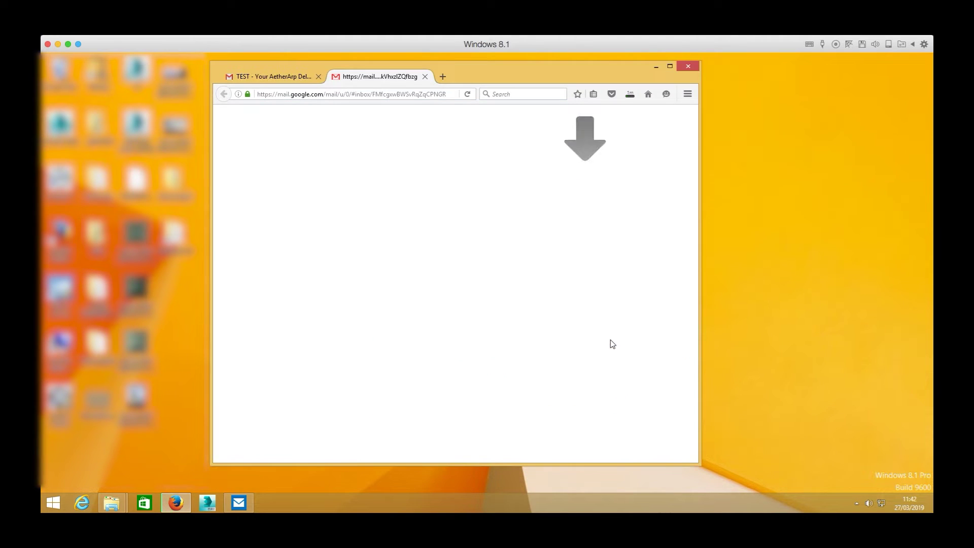
left_click(424, 77)
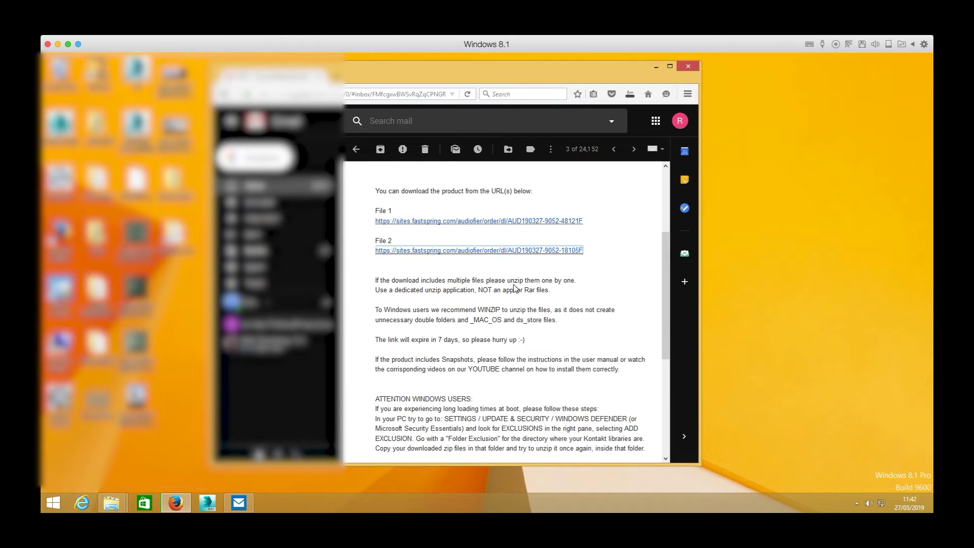
Show the downloaded AetherArp_Samples archive in its containing folder and locate both AetherArp archives
left_click(630, 95)
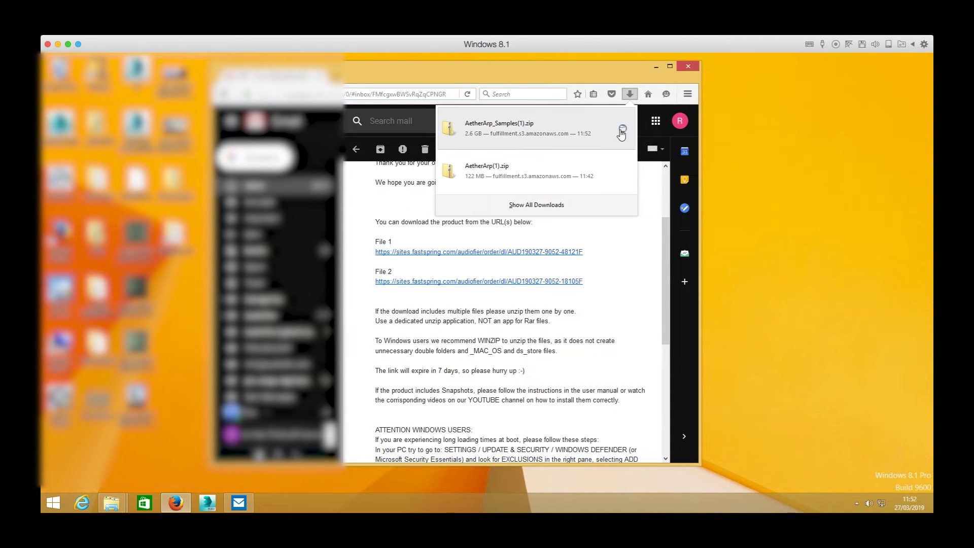
left_click(623, 132)
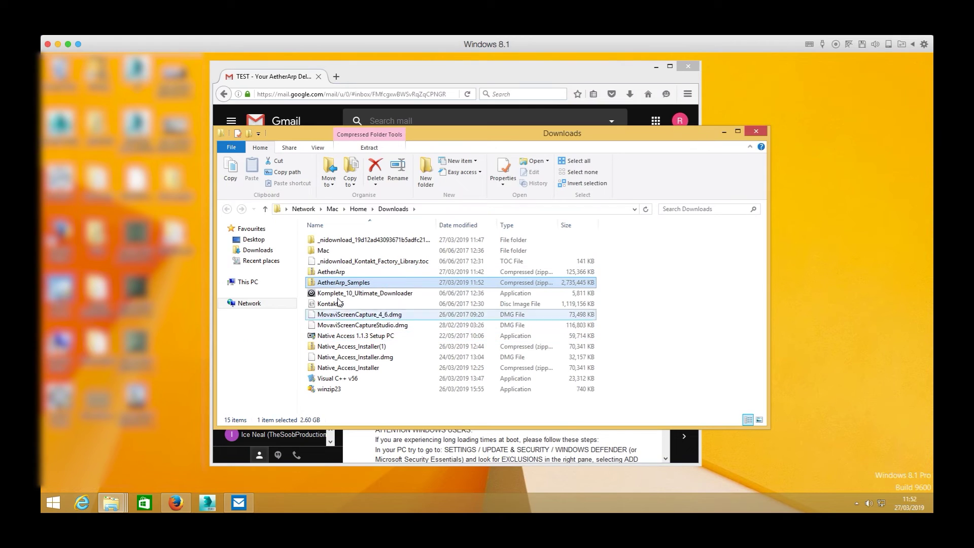
left_click(335, 273)
left_click(342, 284)
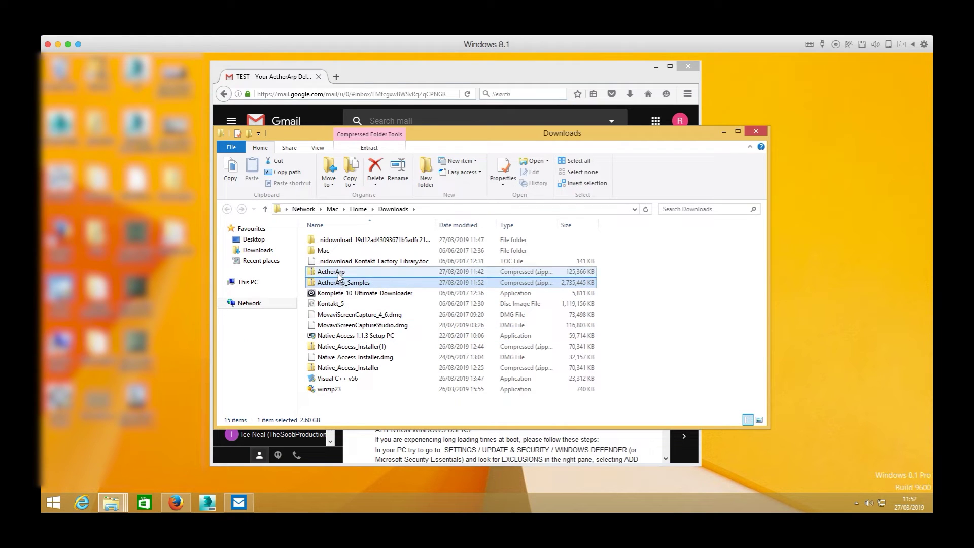
Unzip the AetherArp archive with WinZip to the MUSIC LIBRARIES on 'Mac' (T:) drive and close the extracted location's window
left_click(339, 273)
right_click(336, 273)
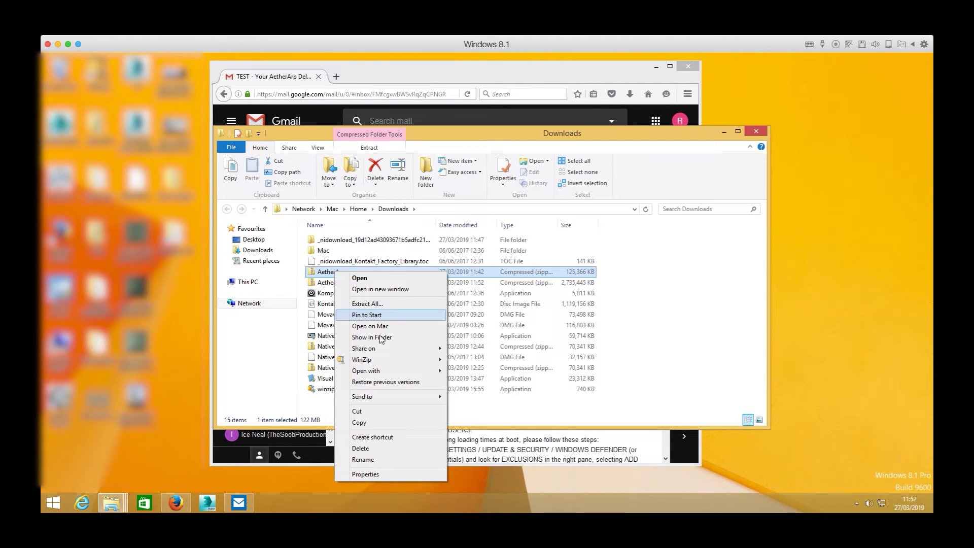
mouse_move(378, 359)
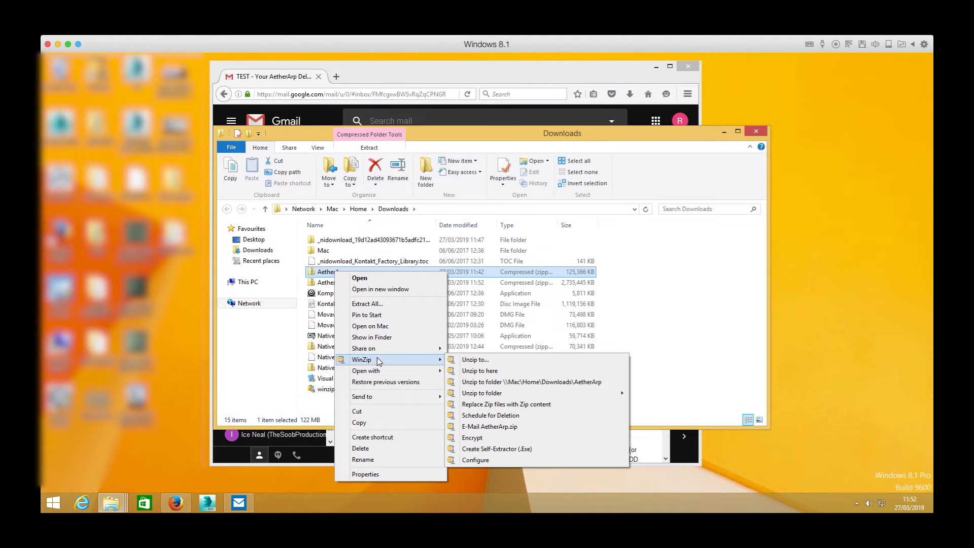
left_click(472, 360)
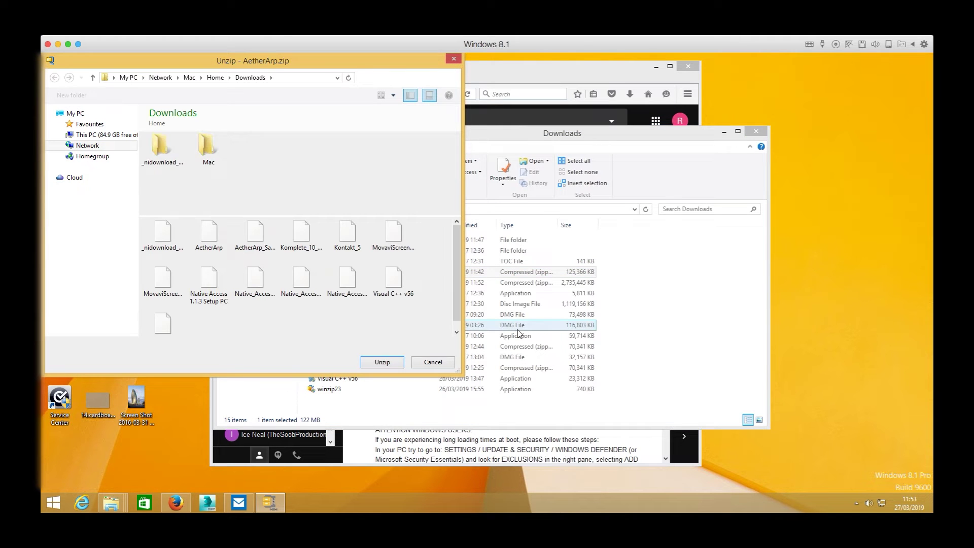
left_click_drag(296, 62, 476, 107)
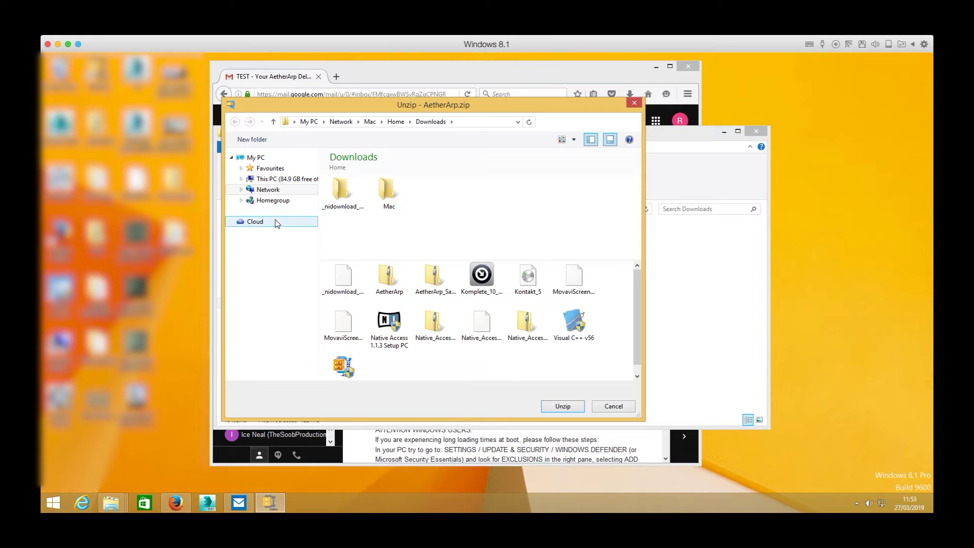
left_click(274, 177)
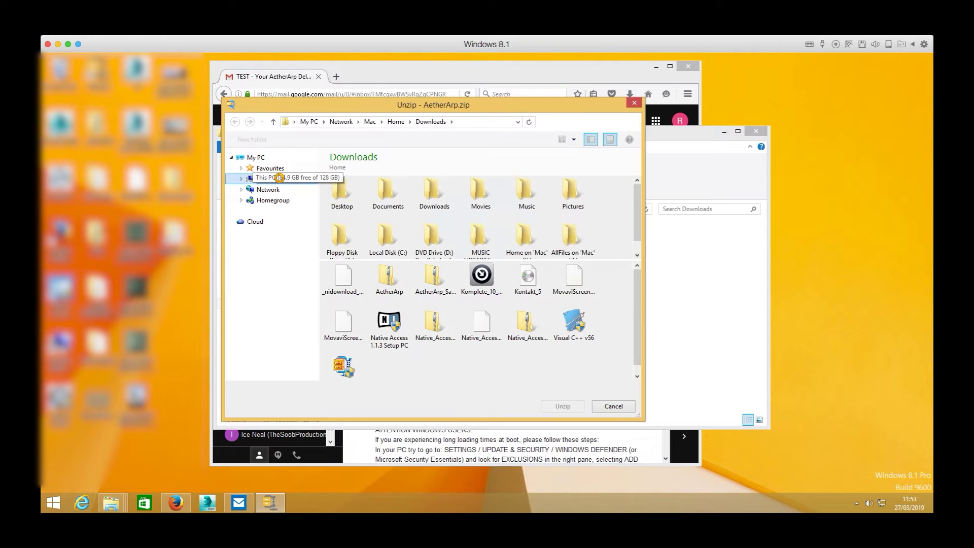
double_click(478, 223)
scroll(448, 228, "down", 5)
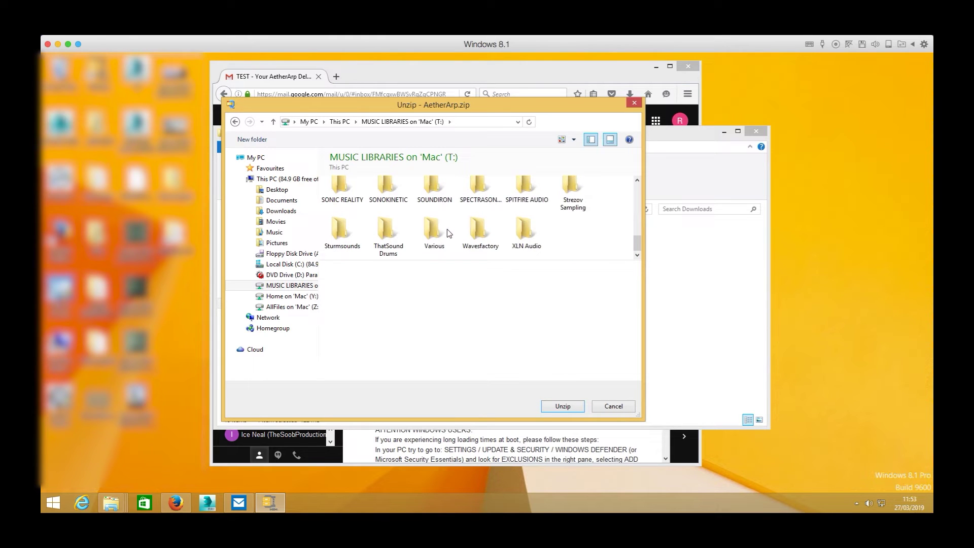
scroll(447, 229, "up", 5)
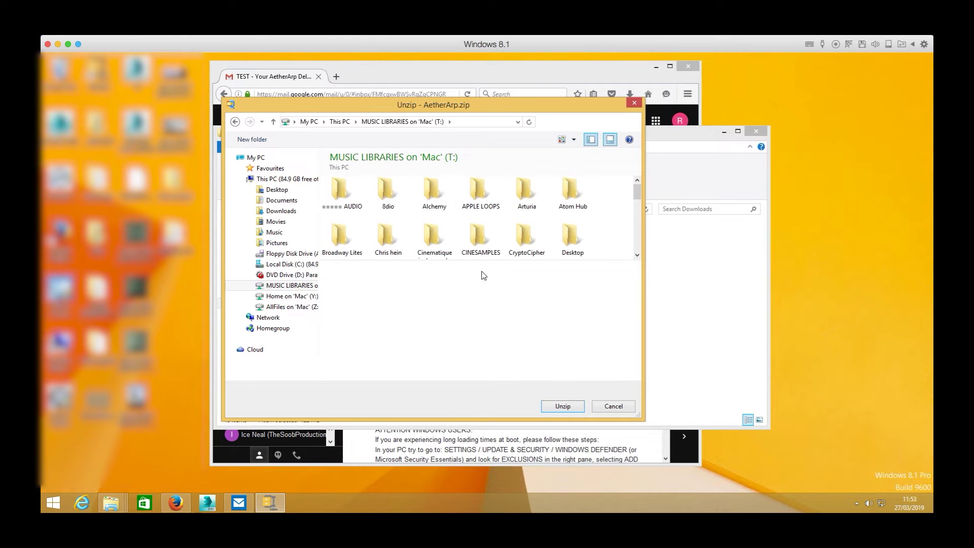
left_click(562, 407)
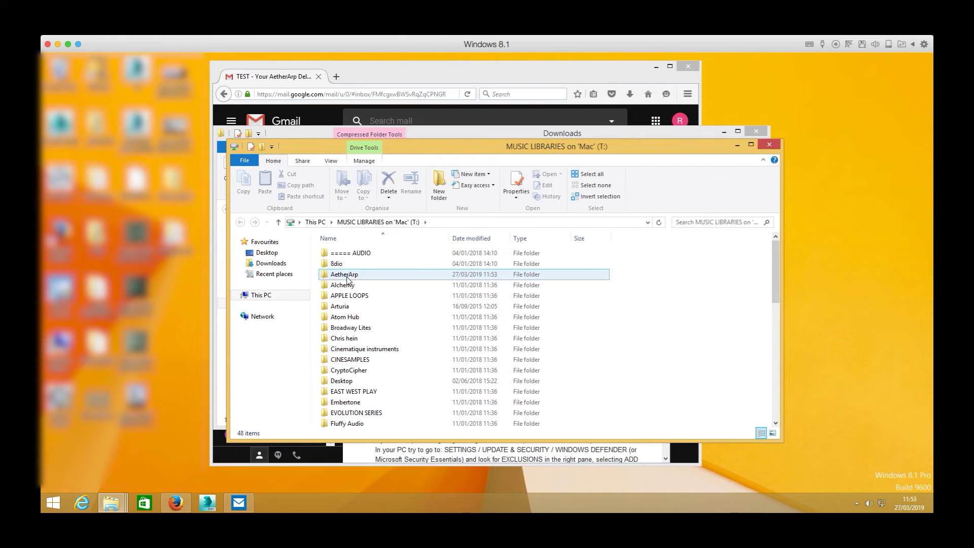
left_click(768, 145)
Unzip the AetherArp_Samples archive with WinZip into the AetherArp folder on the MUSIC LIBRARIES on 'Mac' (T:) drive
left_click(355, 284)
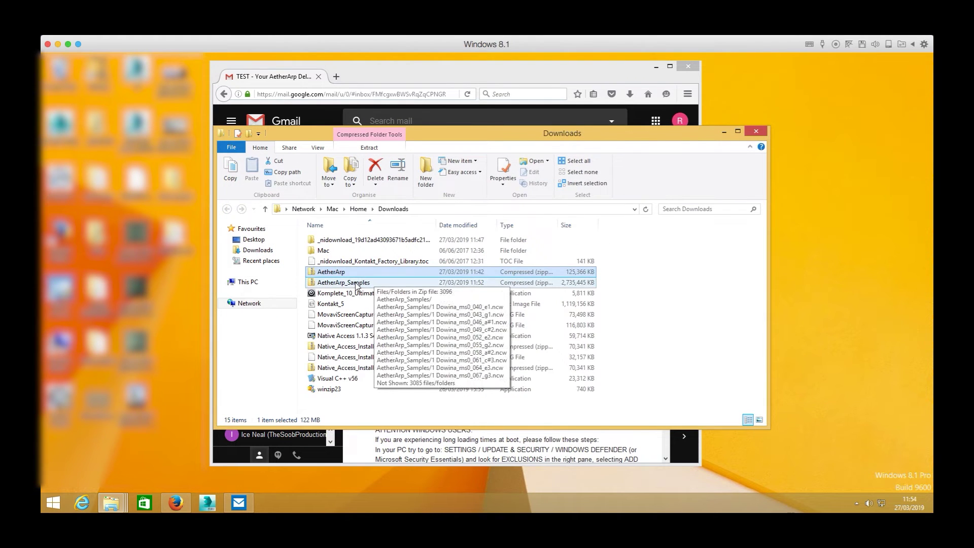
right_click(354, 284)
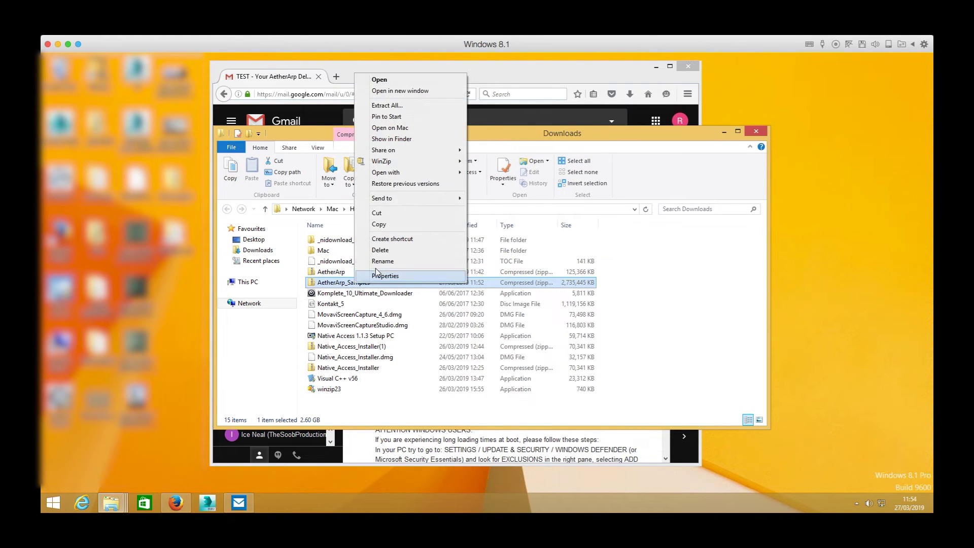
mouse_move(390, 166)
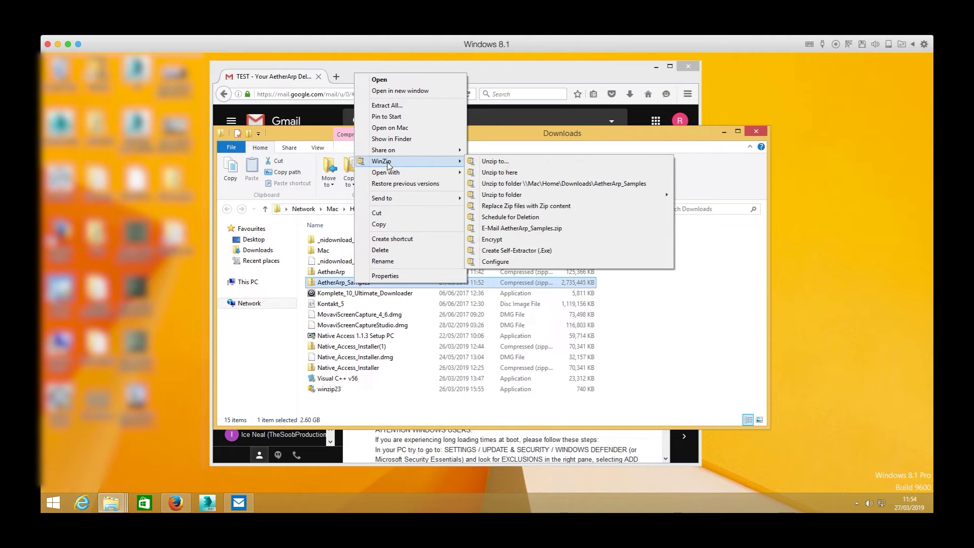
left_click(490, 163)
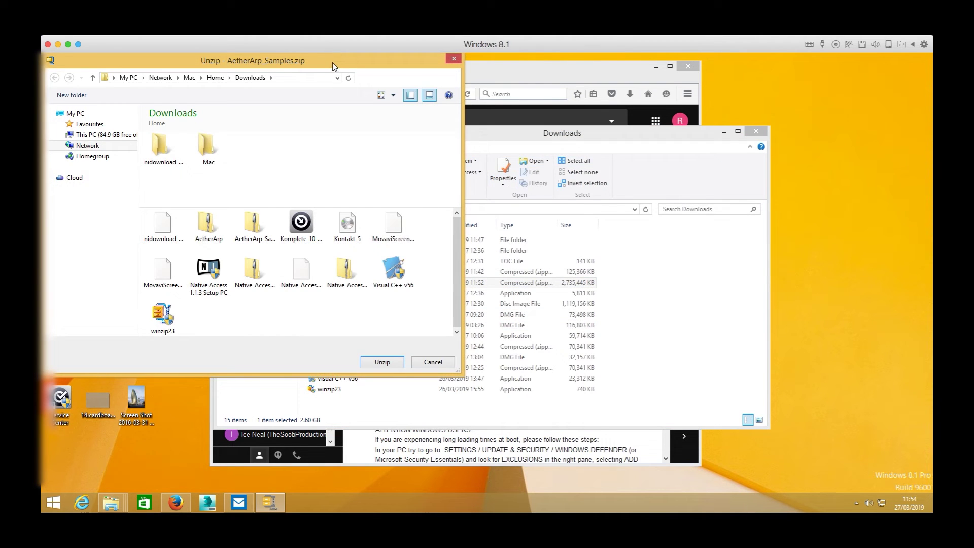
left_click_drag(333, 63, 477, 102)
left_click(256, 175)
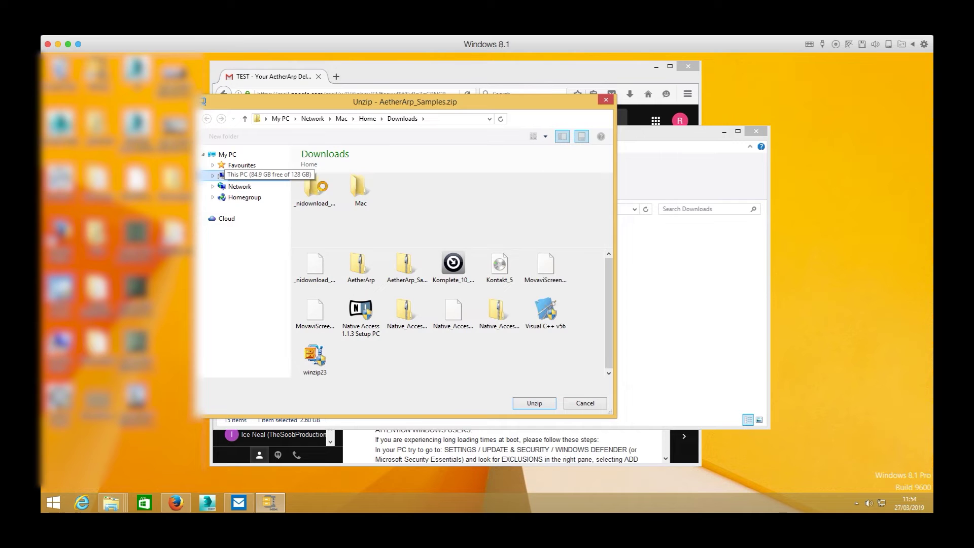
double_click(453, 219)
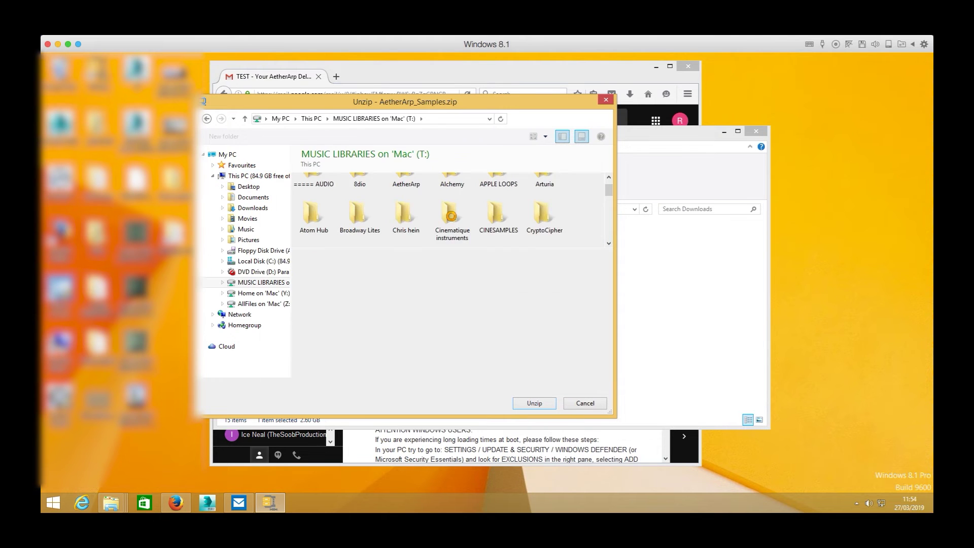
scroll(507, 243, "down", 3)
left_click_drag(526, 261, 544, 369)
scroll(497, 268, "up", 5)
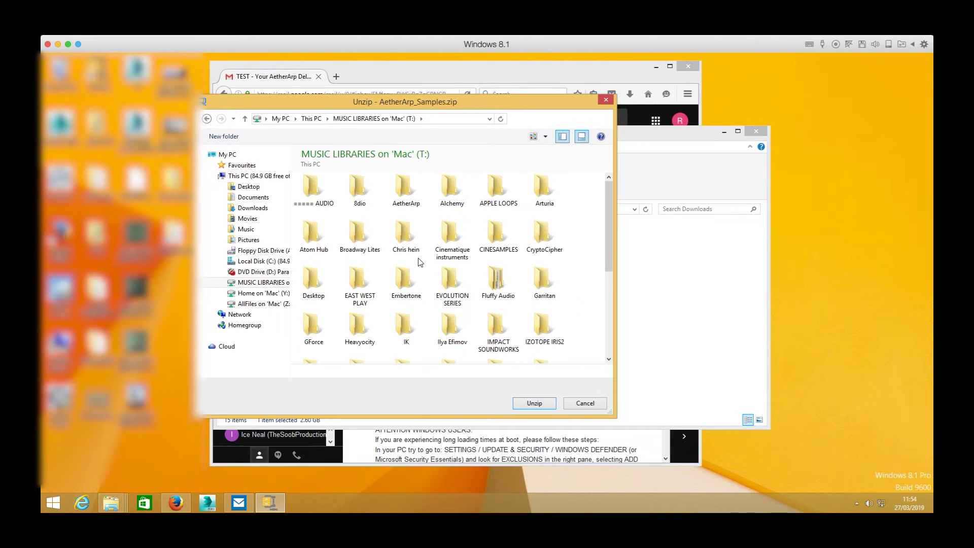
left_click(406, 190)
double_click(406, 190)
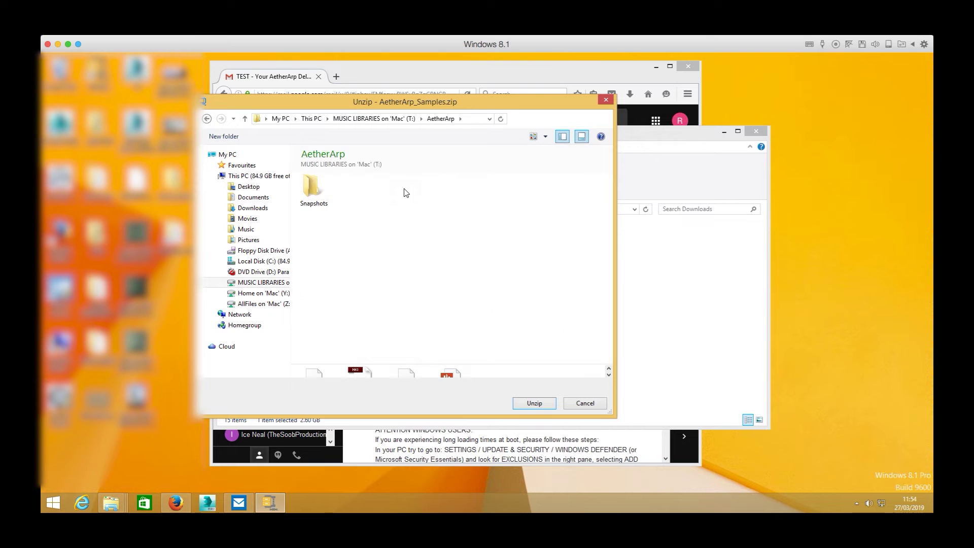
left_click(534, 403)
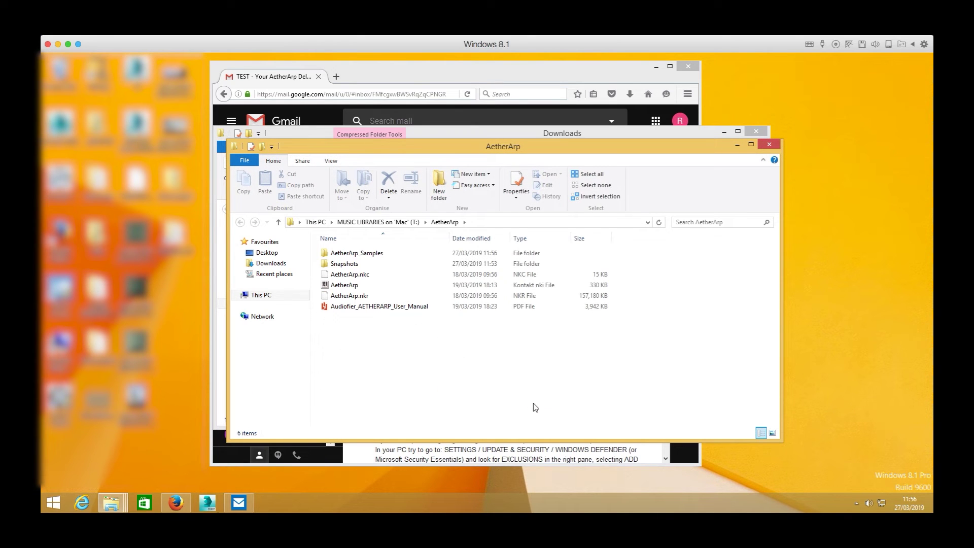
Load the extracted AetherArp nki instrument in Kontakt 5 and hide the browser pane
double_click(344, 286)
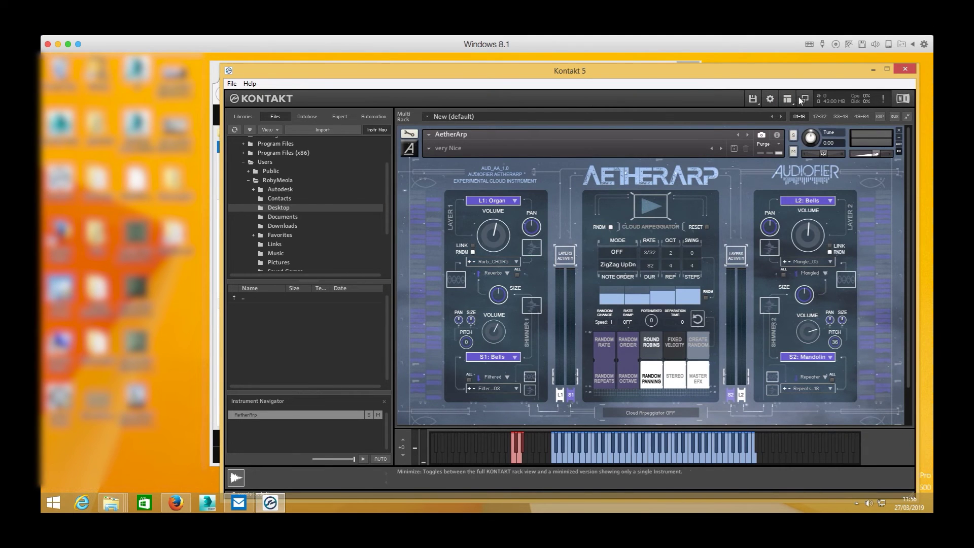
left_click(788, 99)
left_click(798, 105)
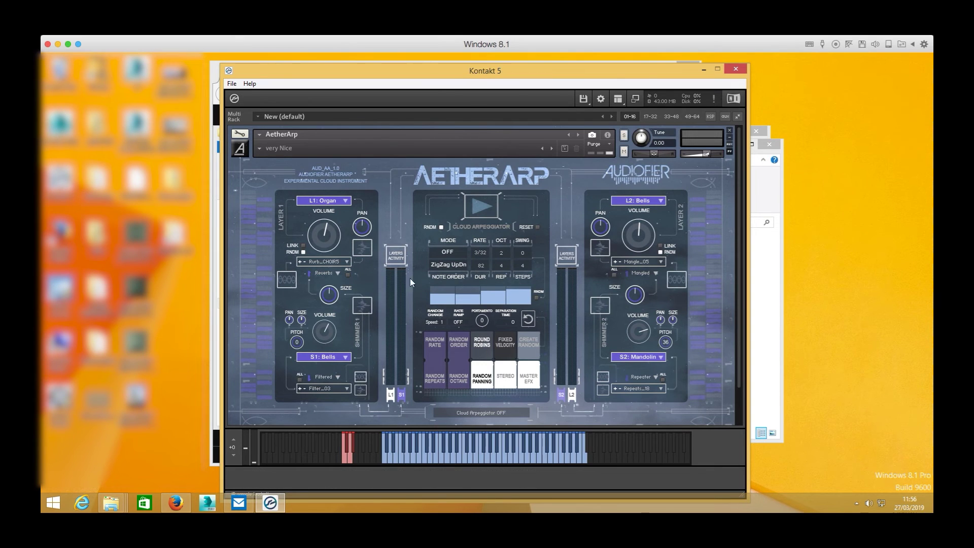
Save the AetherArp instrument over its nki in the AetherArp folder as Patch Only, with Absolute Path off
left_click(583, 99)
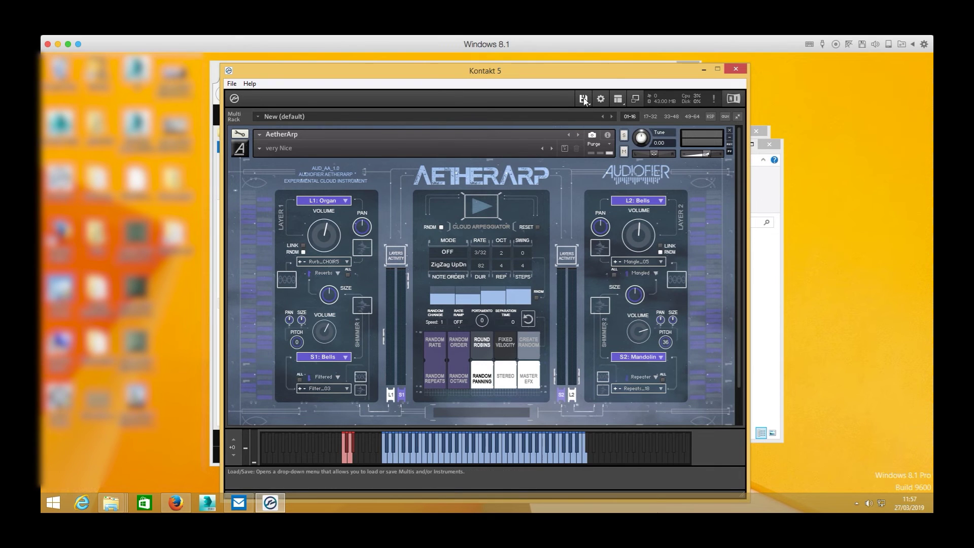
mouse_move(598, 180)
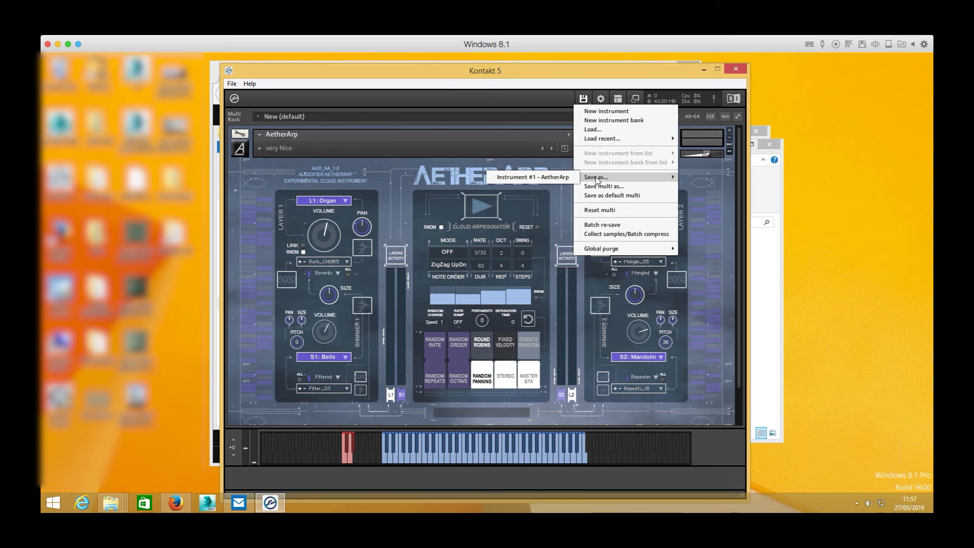
left_click(552, 178)
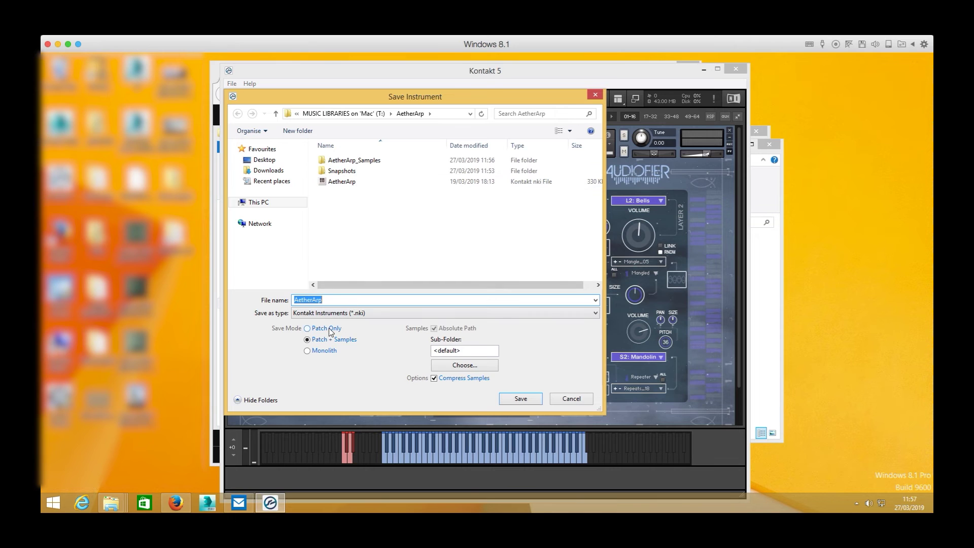
left_click(308, 328)
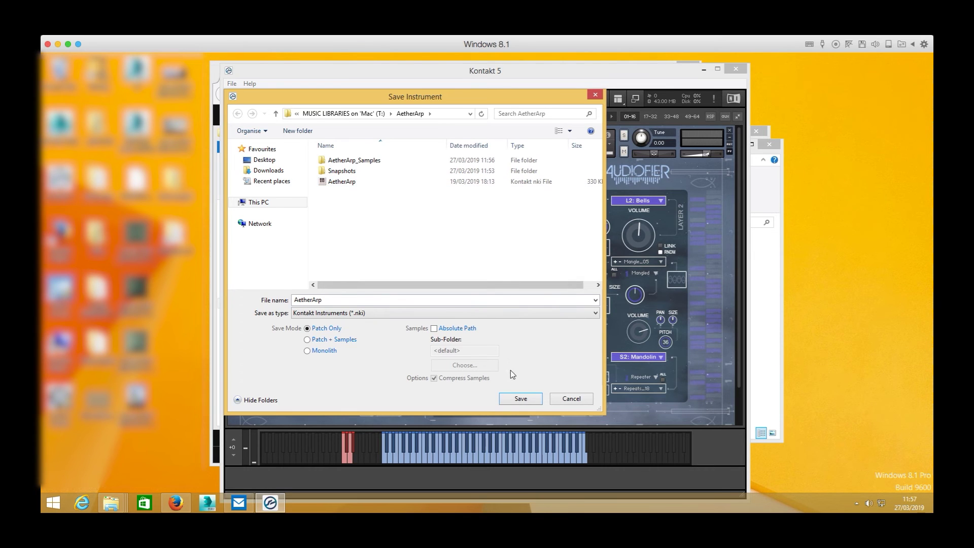
left_click(522, 399)
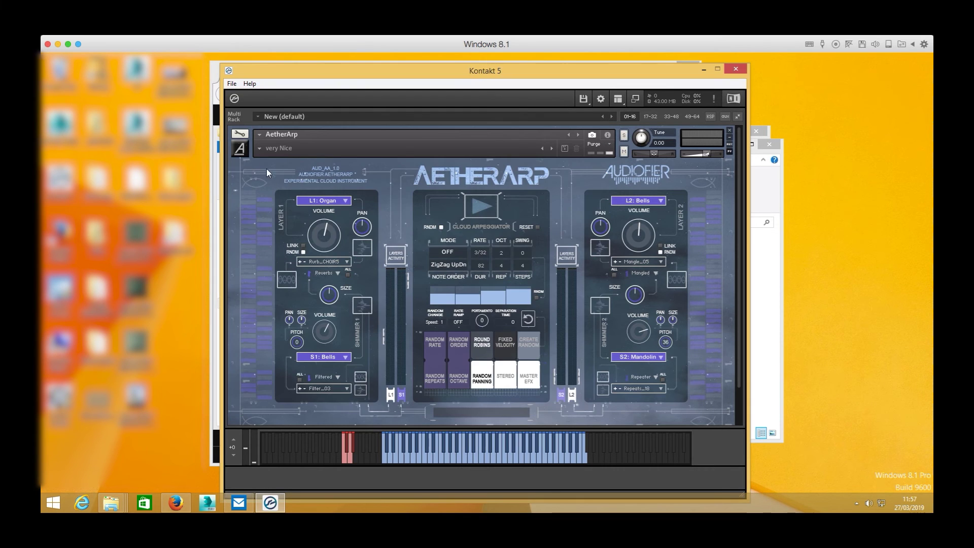
Show the snapshot saving location from the AetherArp Instrument Options and create the missing user snapshot path
left_click(241, 136)
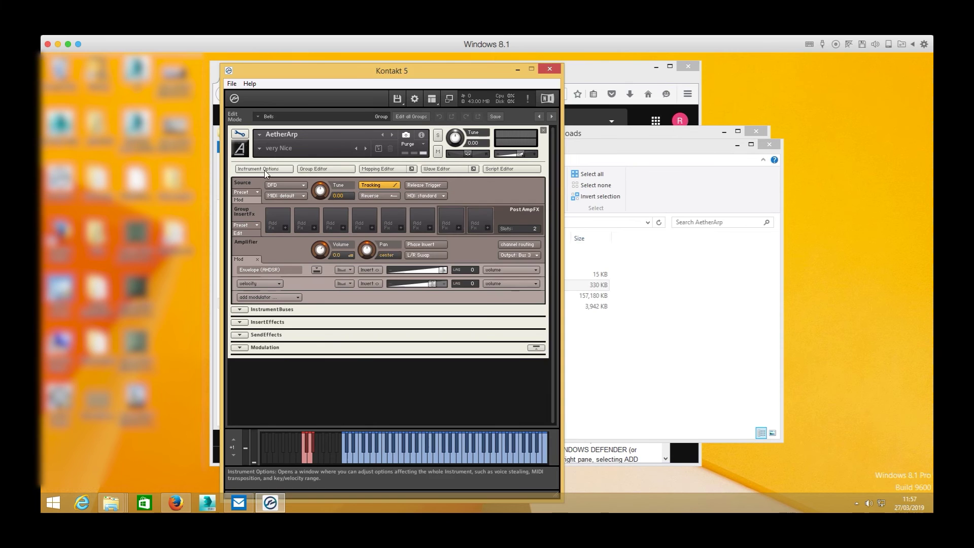
left_click(264, 169)
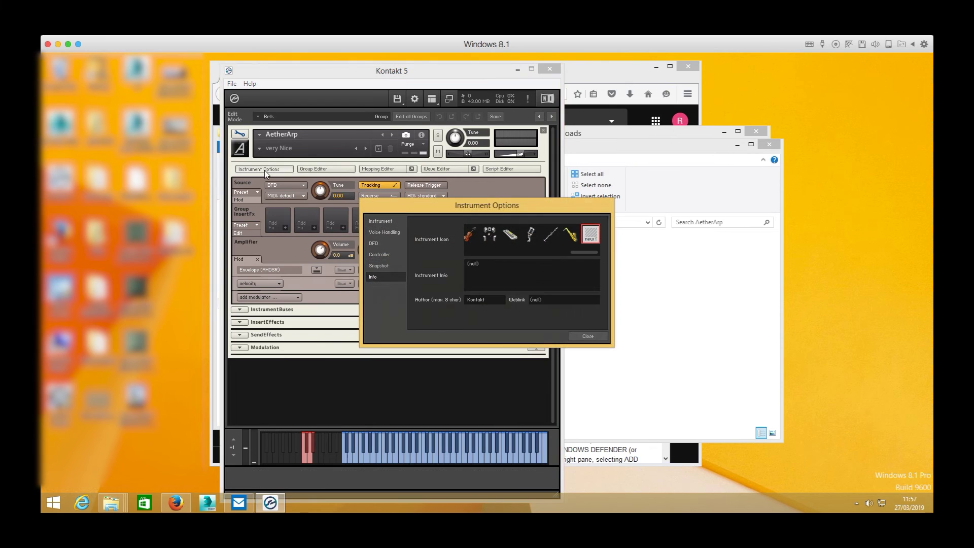
left_click(379, 266)
left_click(578, 228)
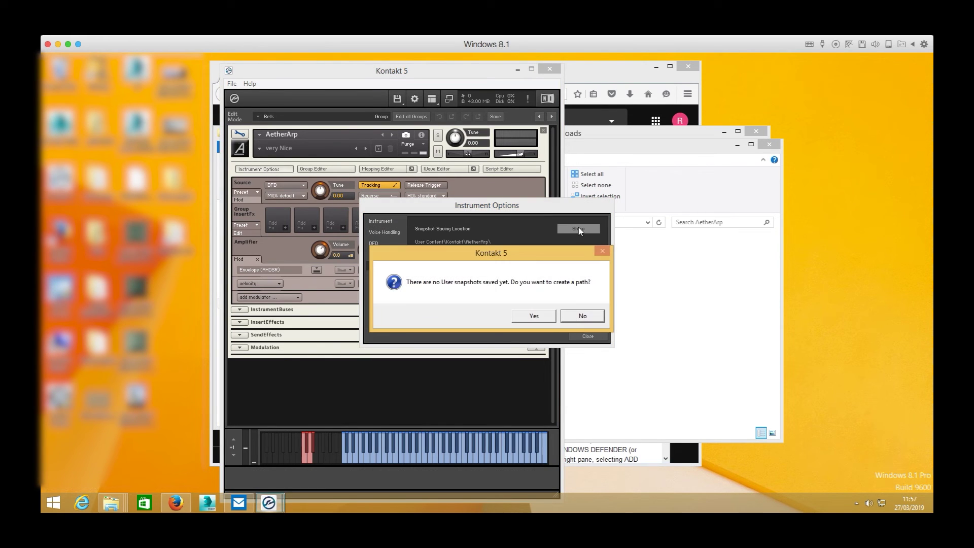
left_click(537, 317)
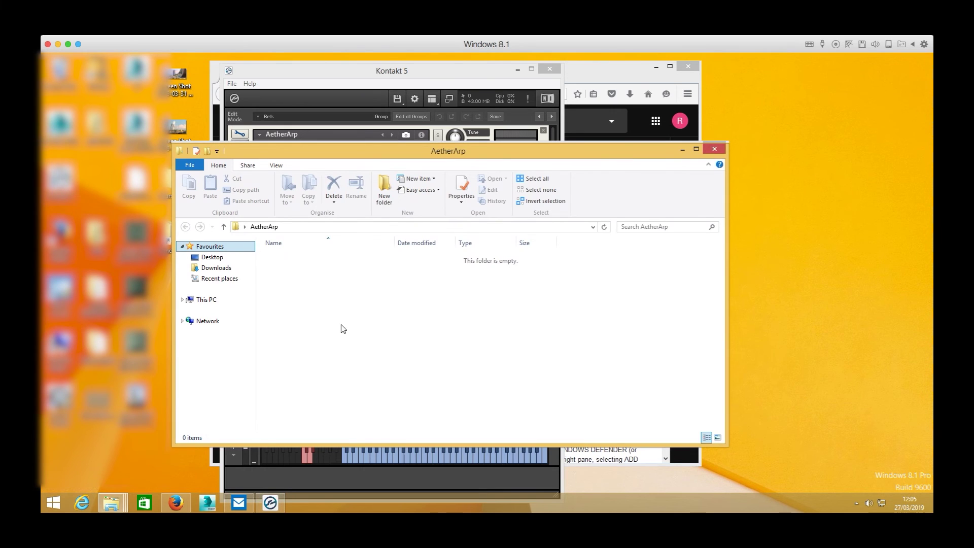
Copy all five folders from the library's Snapshots folder on the T: drive into the empty AetherArp user snapshot folder
left_click_drag(285, 154, 508, 155)
left_click(290, 268)
double_click(290, 267)
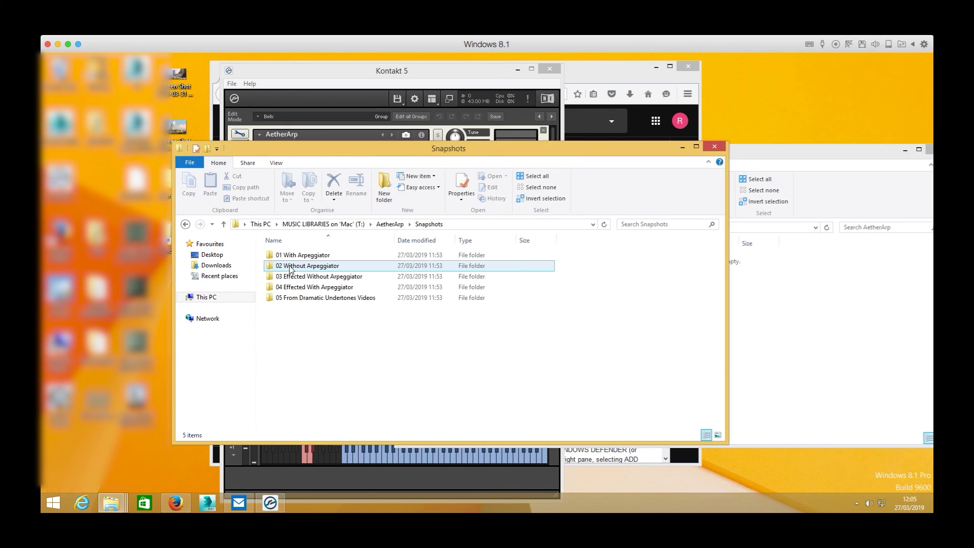
left_click_drag(305, 339, 548, 266)
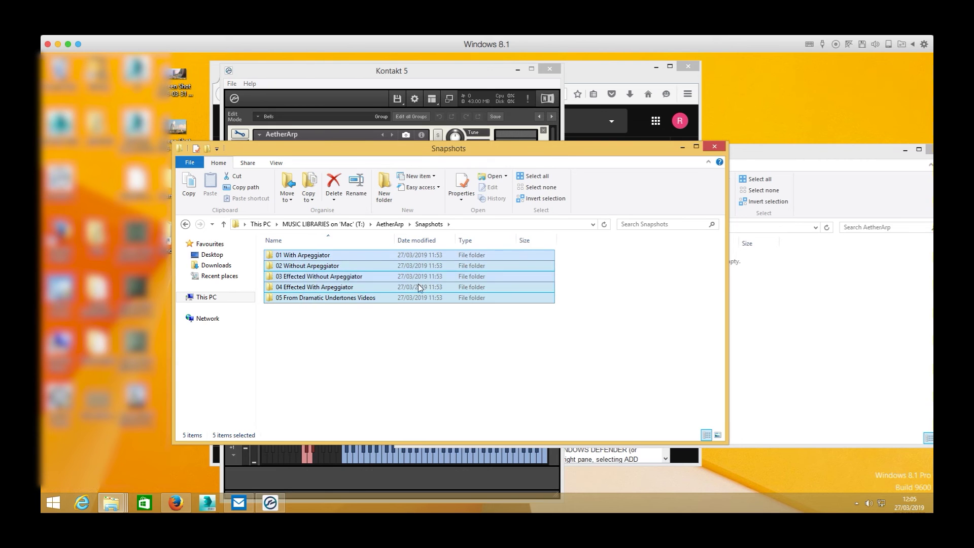
left_click(786, 329)
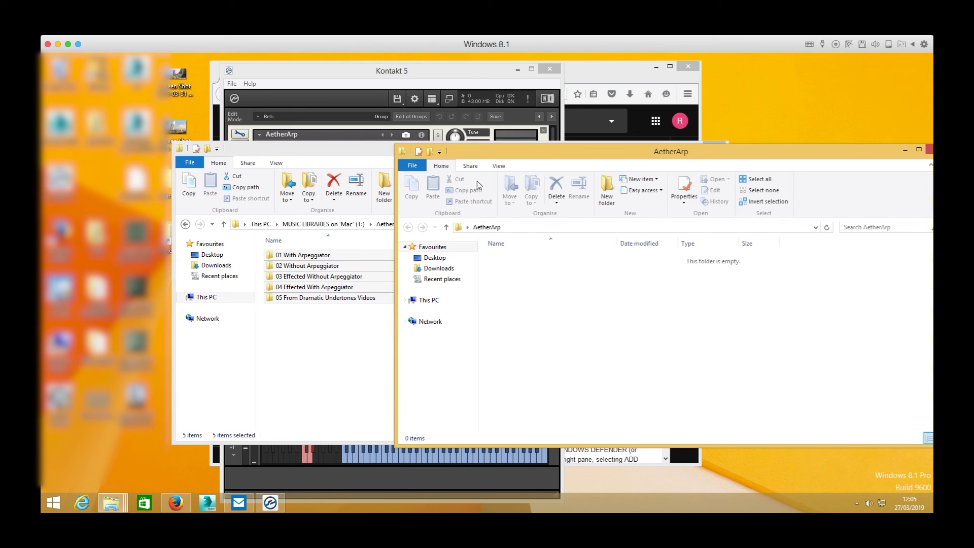
left_click(328, 252)
left_click_drag(300, 330, 843, 369)
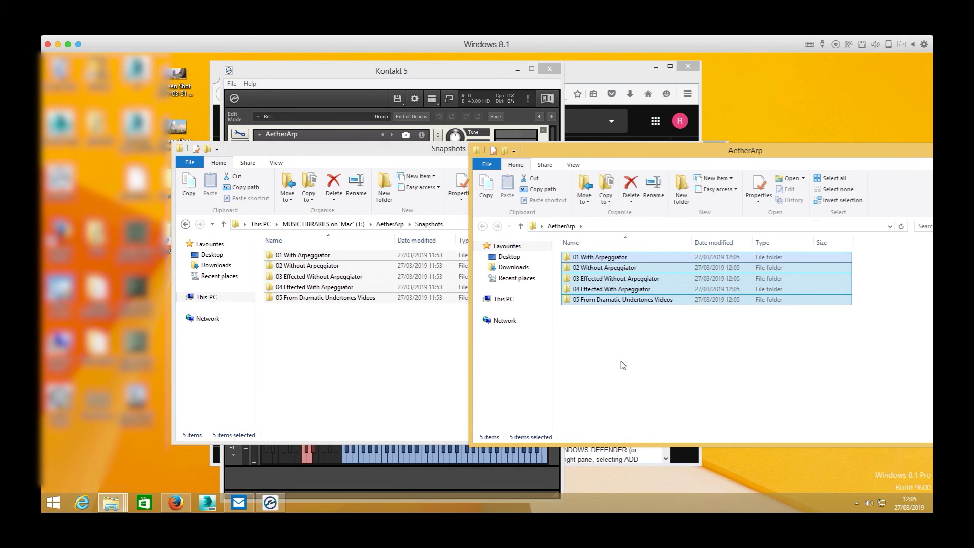
Close the AetherArp and Snapshots folder windows and the Instrument Options dialog
left_click(639, 341)
left_click_drag(555, 156, 397, 161)
left_click(820, 157)
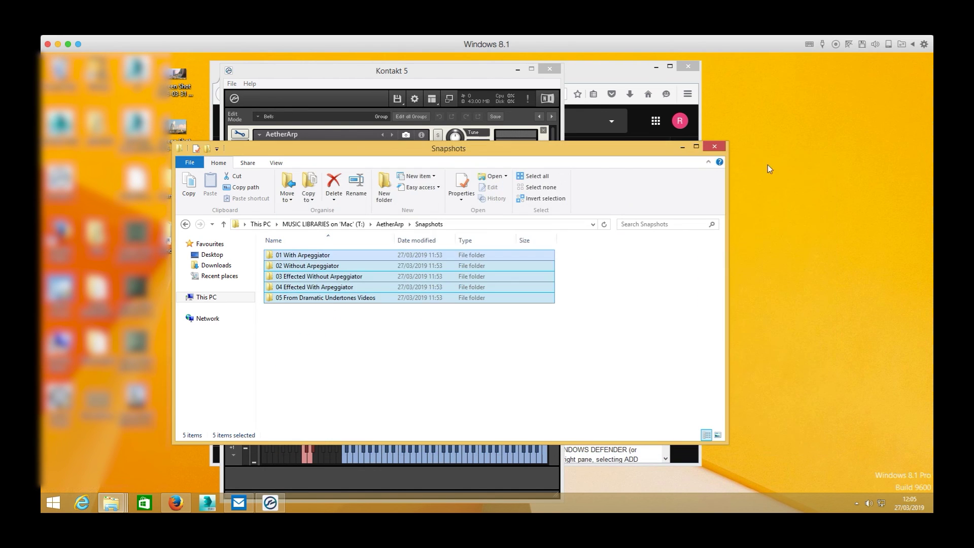
left_click(714, 146)
left_click(586, 336)
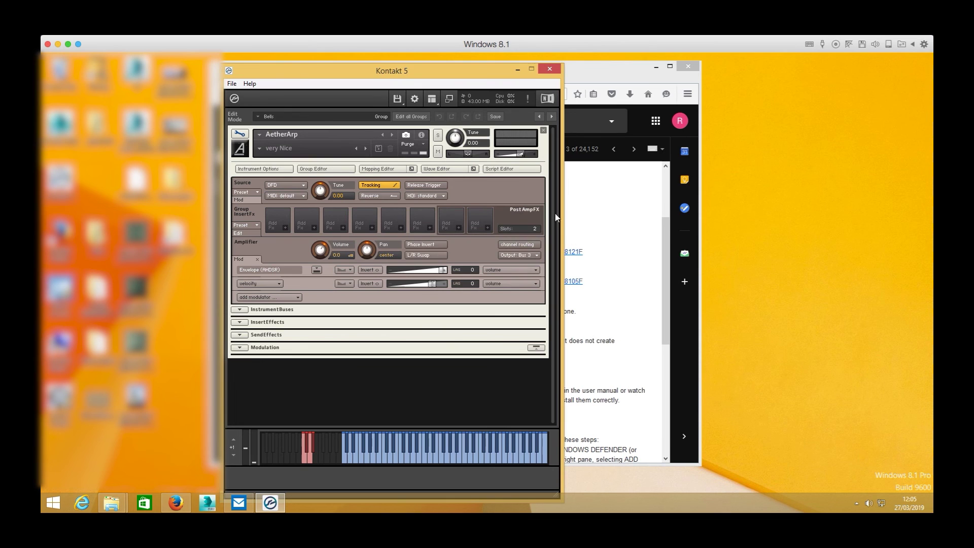
Leave the instrument's edit mode and load the Shimmer Again snapshot from the 01 With Arpeggiator category
left_click(239, 135)
left_click(259, 148)
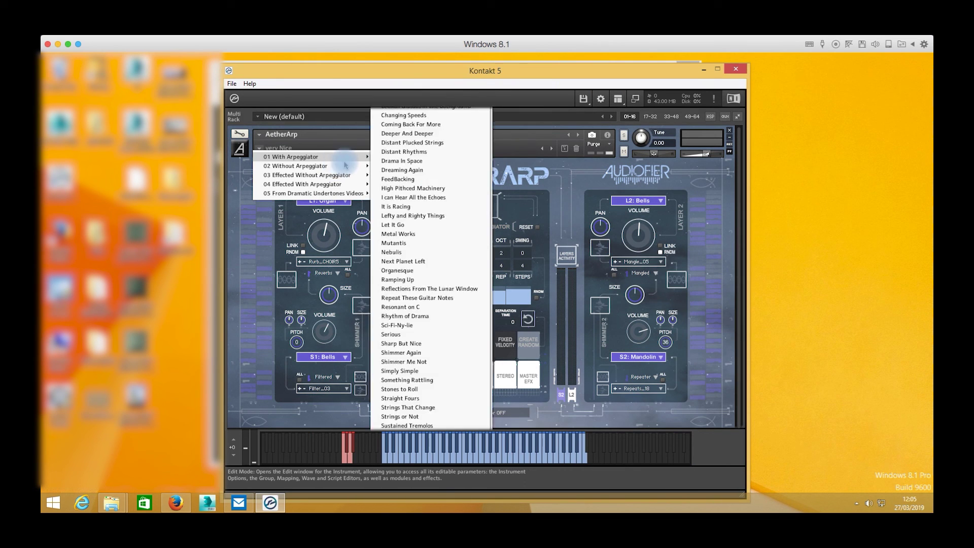
mouse_move(315, 157)
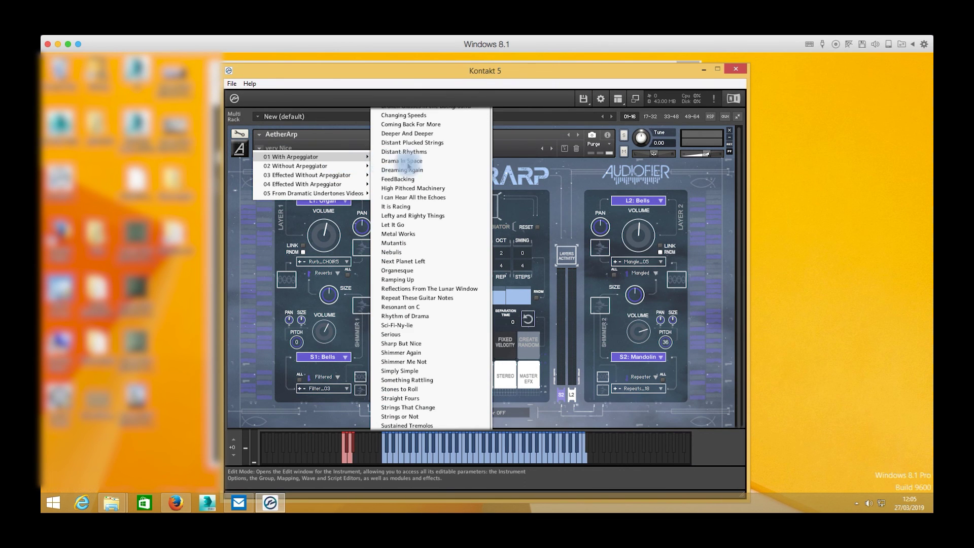
left_click(435, 354)
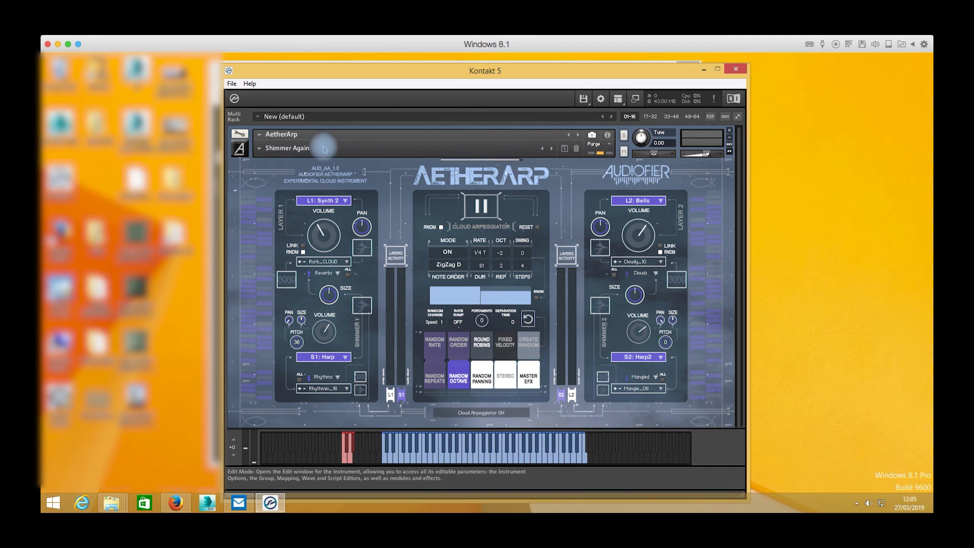